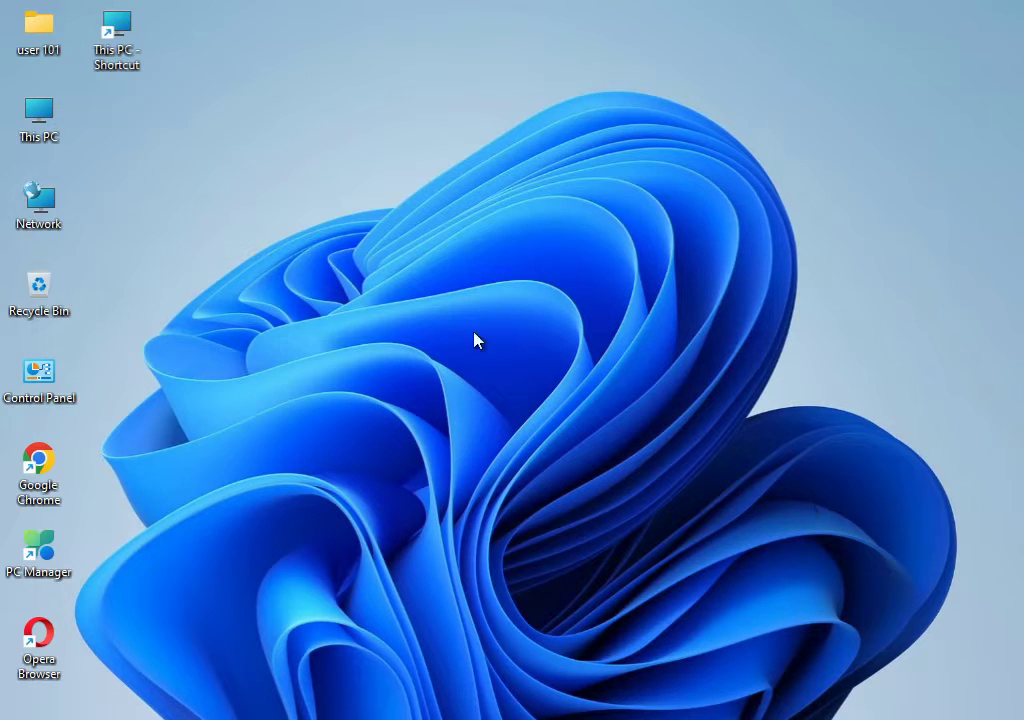
Open the Windows Start menu with its pinned apps.
key(super)
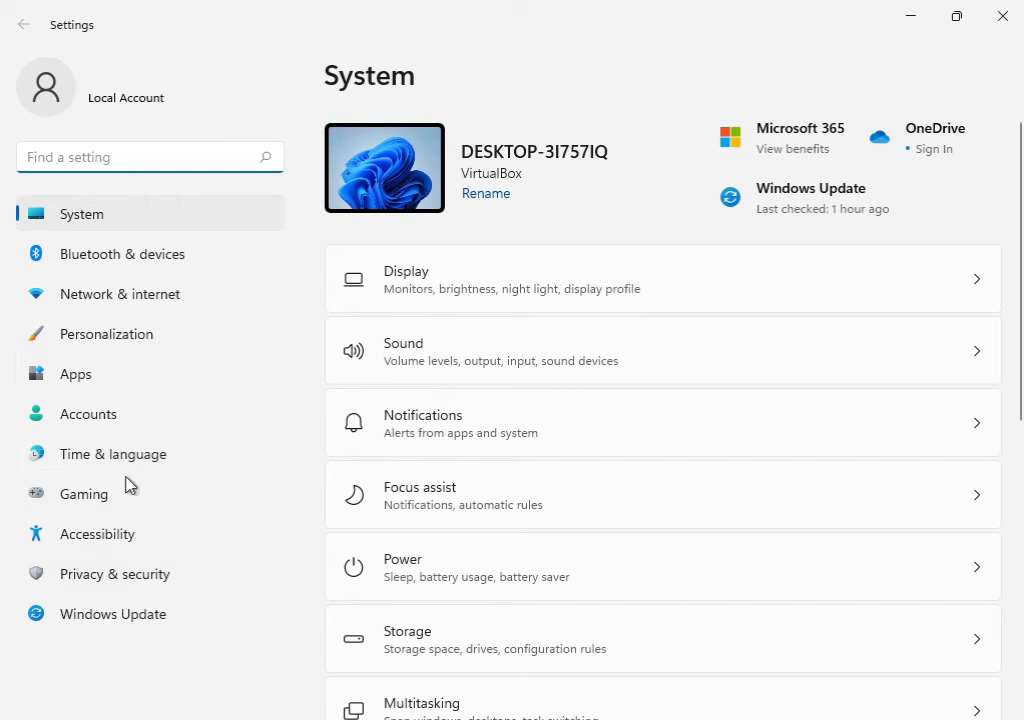
Go to System > Troubleshoot > Other troubleshooters in Settings.
scroll(572, 536, down, 5)
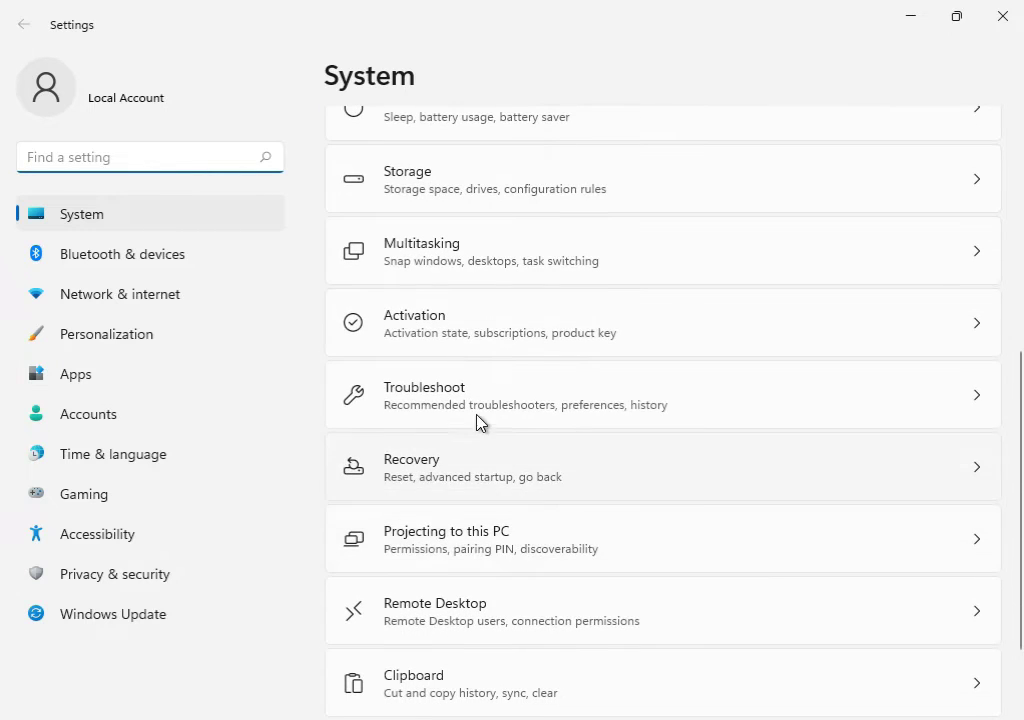
click(486, 409)
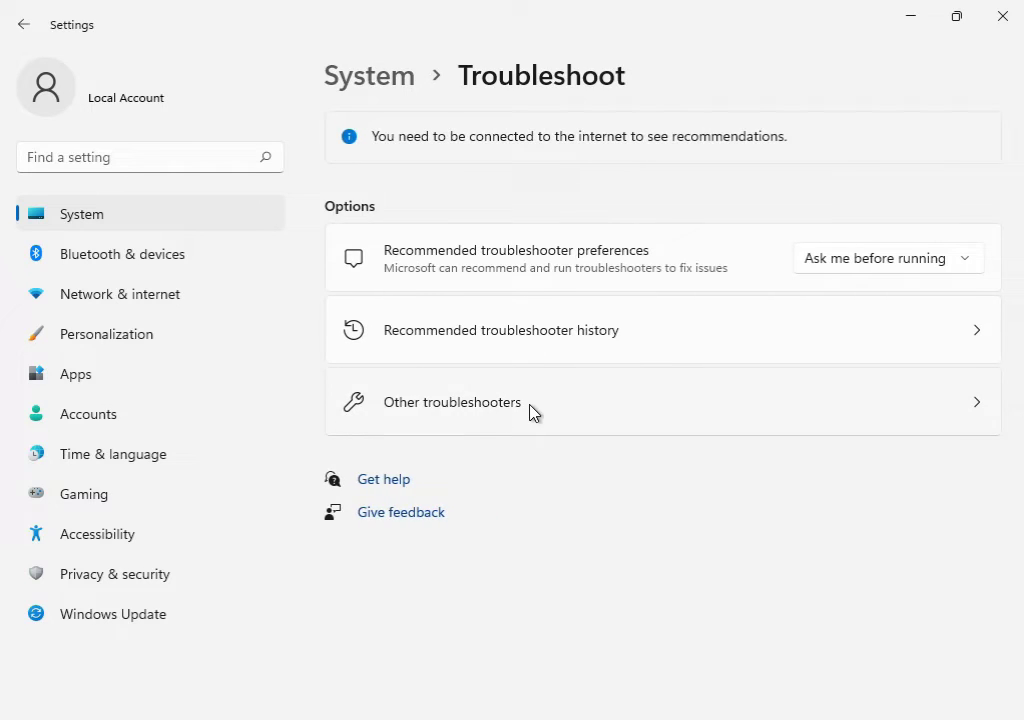
click(531, 411)
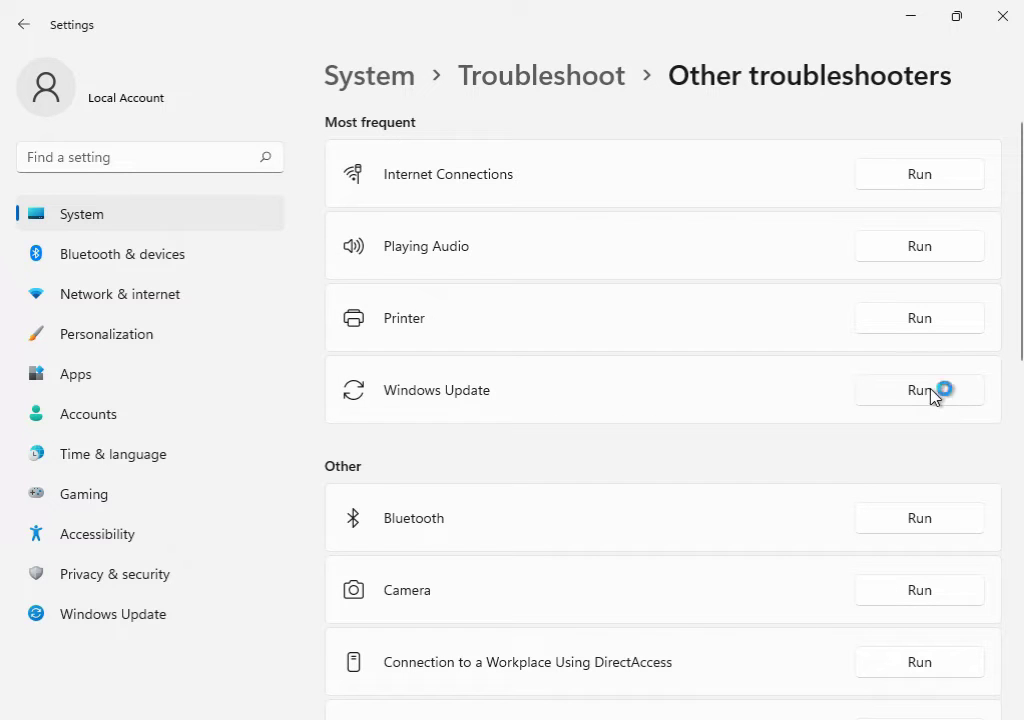
Run the Windows Update troubleshooter and let it detect problems.
click(926, 392)
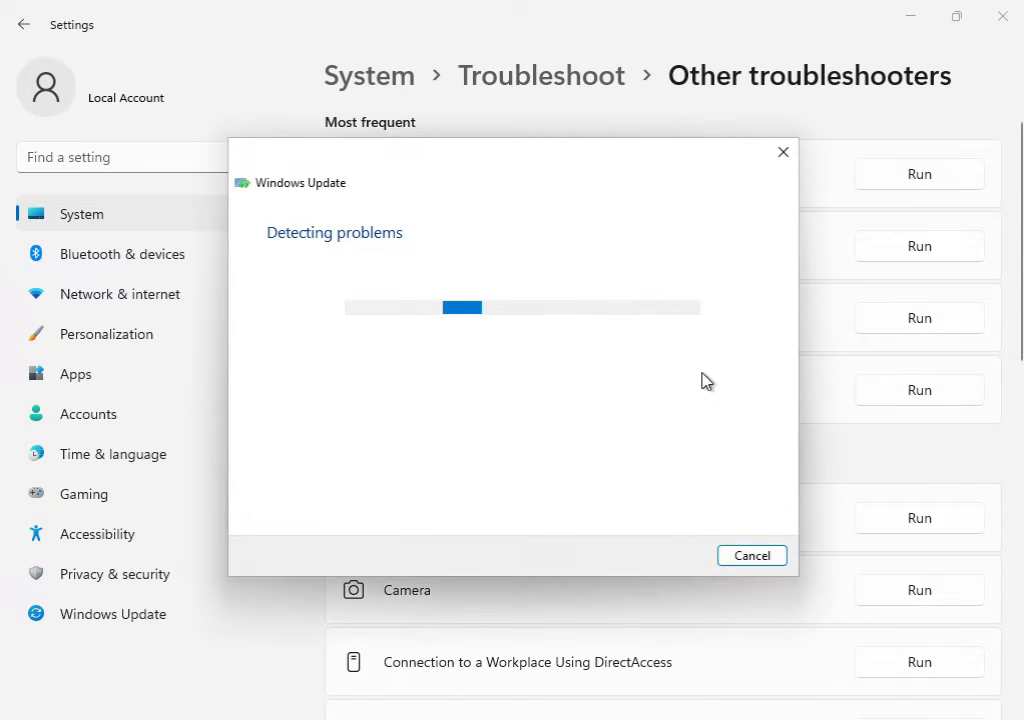
drag(521, 169, 574, 501)
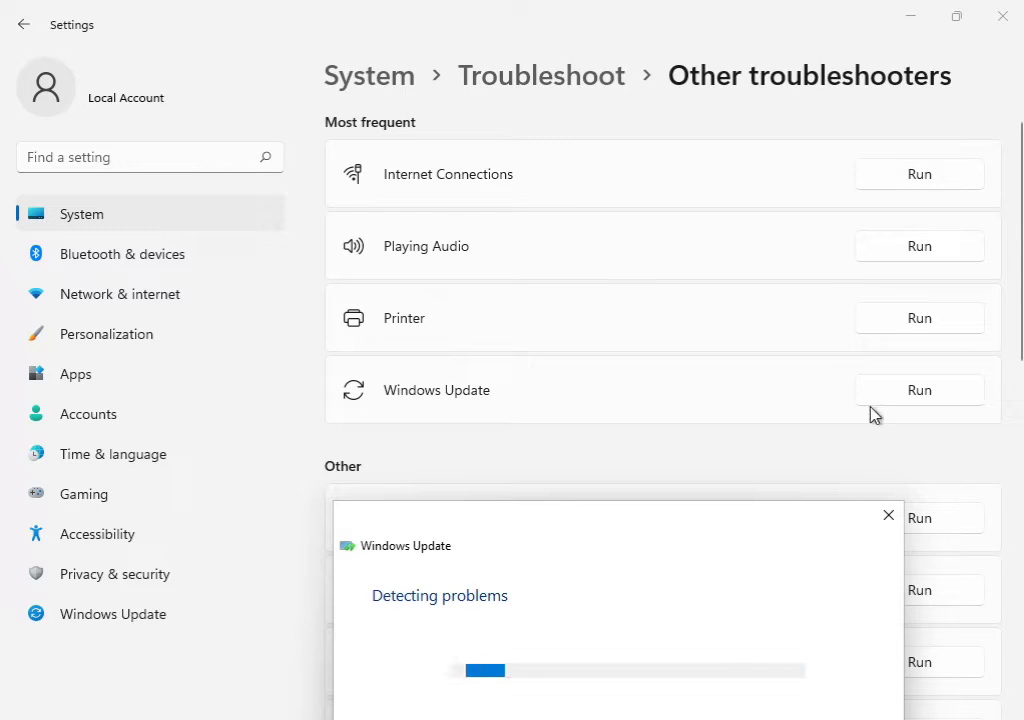
drag(670, 539, 633, 162)
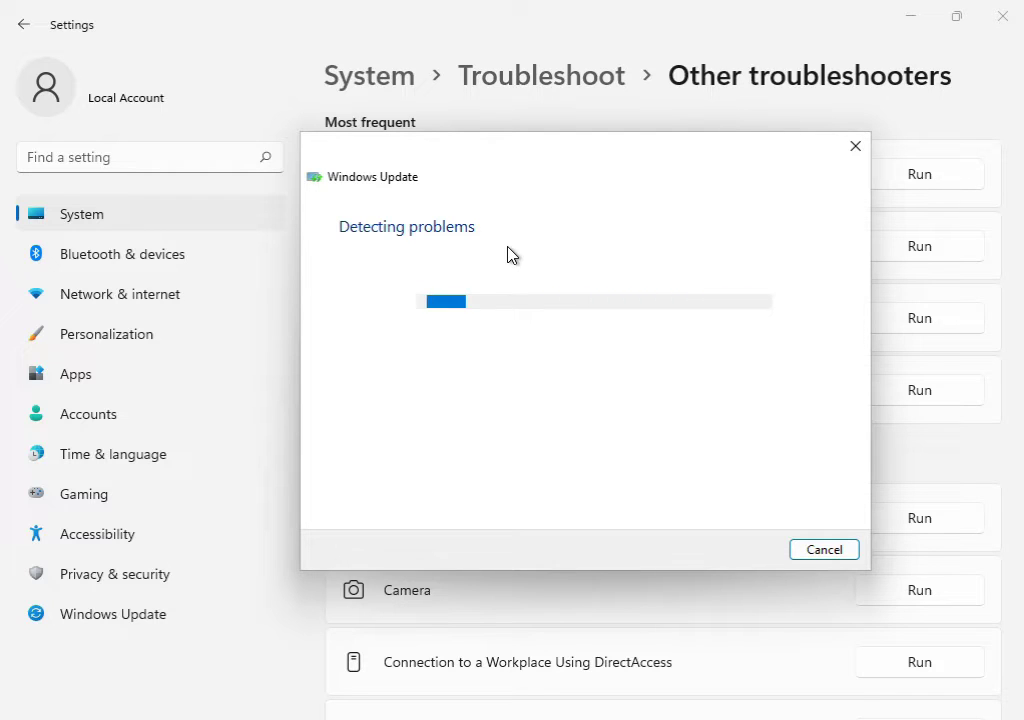
mouse_move(720, 718)
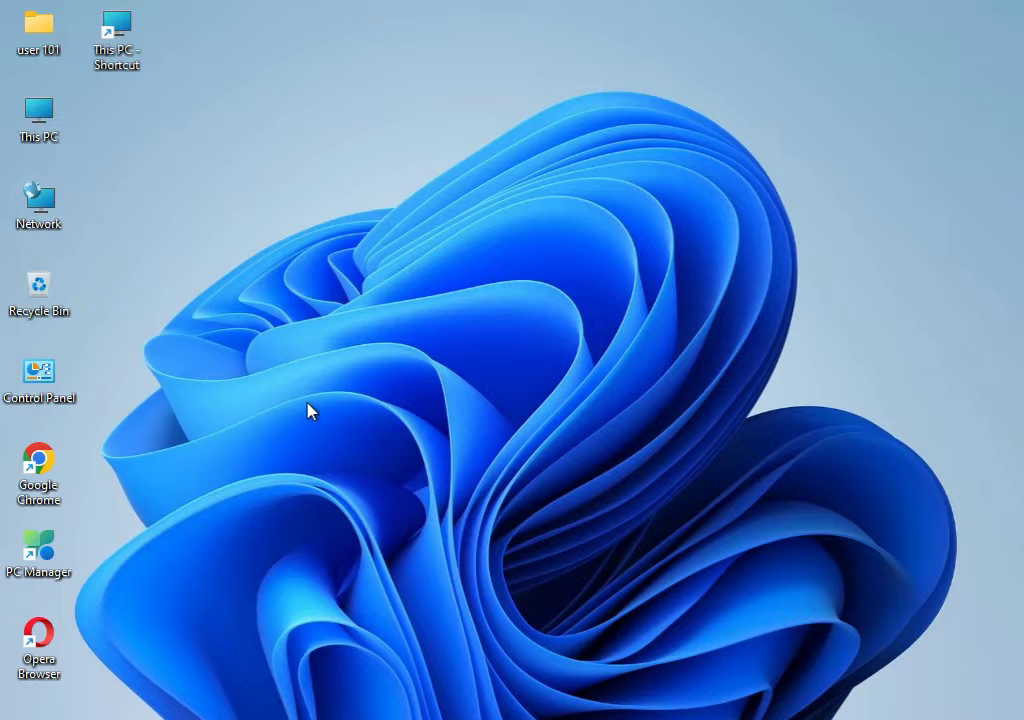
Open the user's Temp folder via Run with %temp%.
key(super+r)
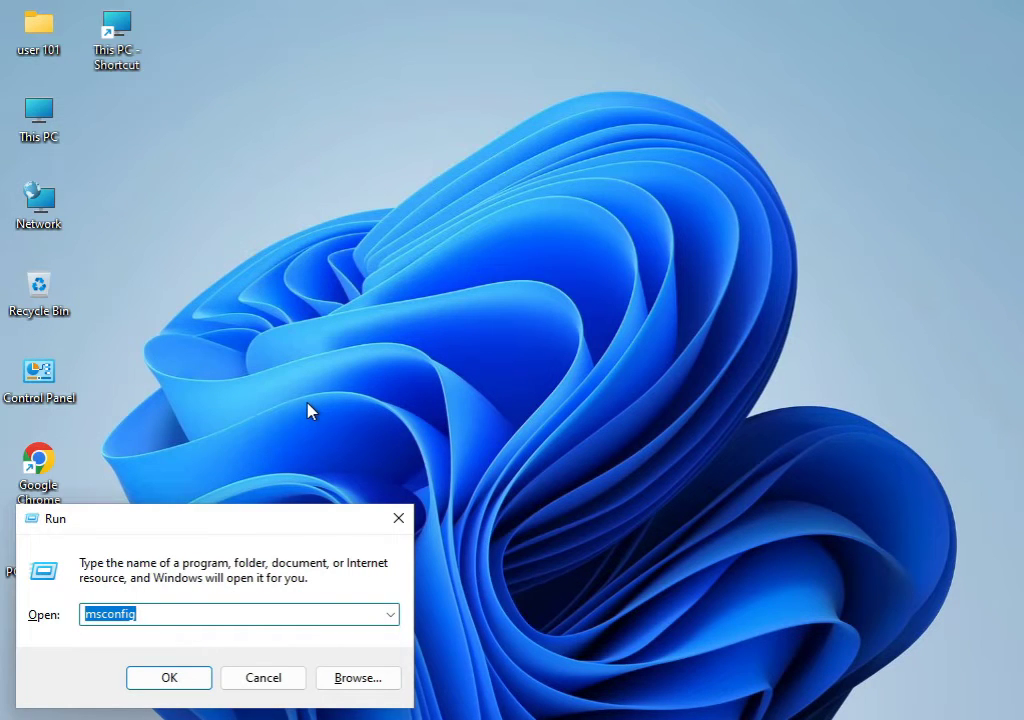
text(%temp%)
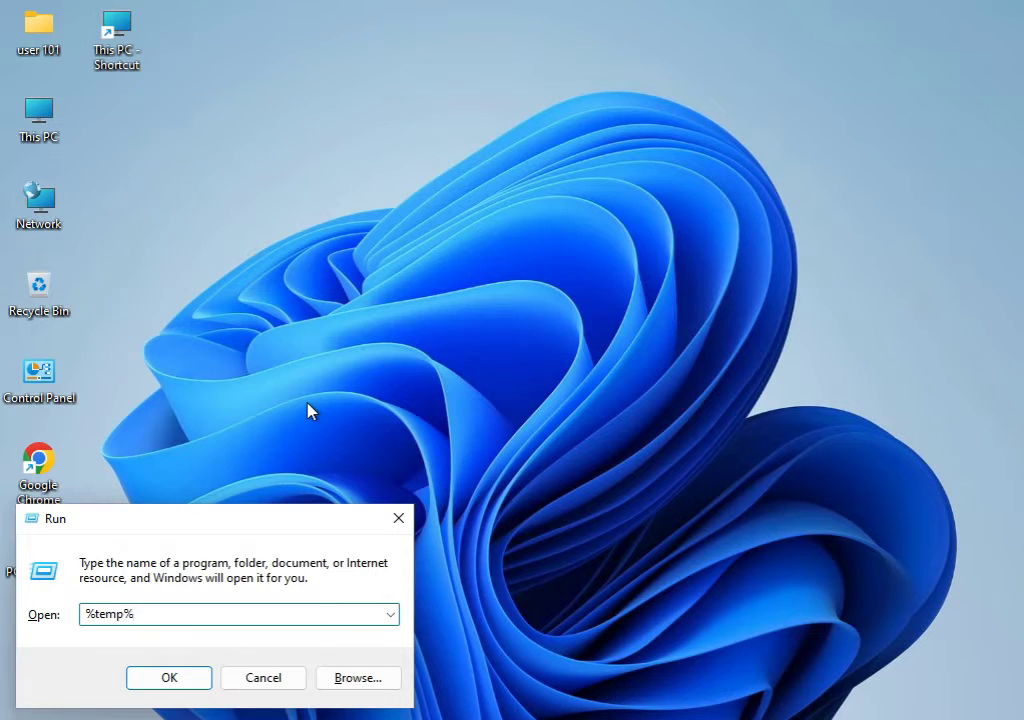
key(Return)
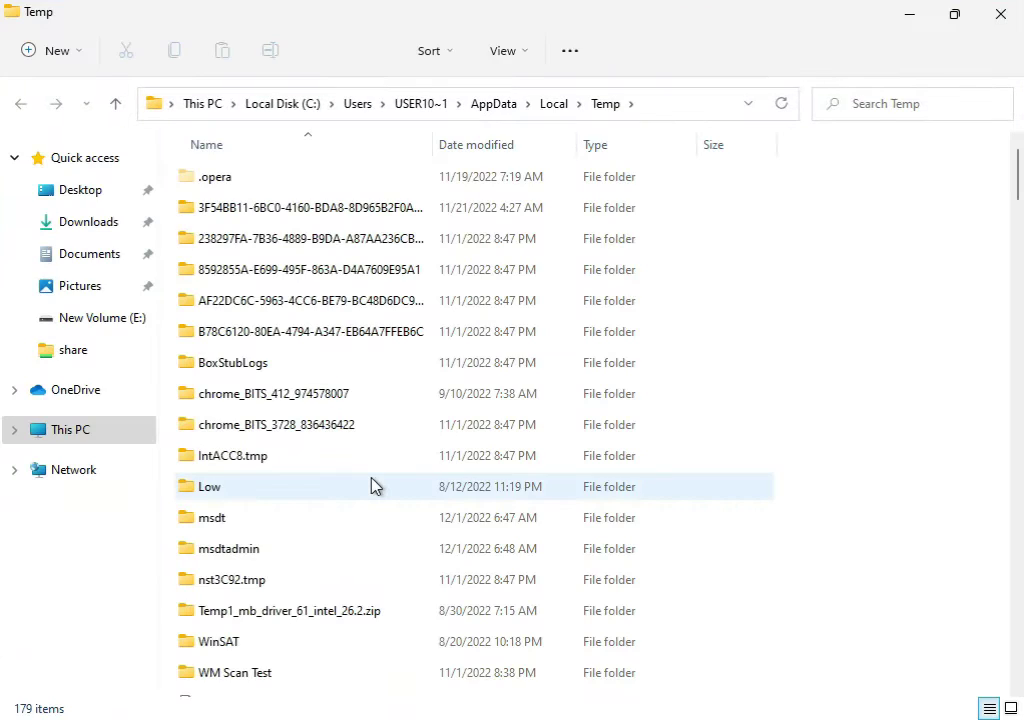
Permanently delete all 179 Temp items, skipping the files still in use.
key(ctrl+a)
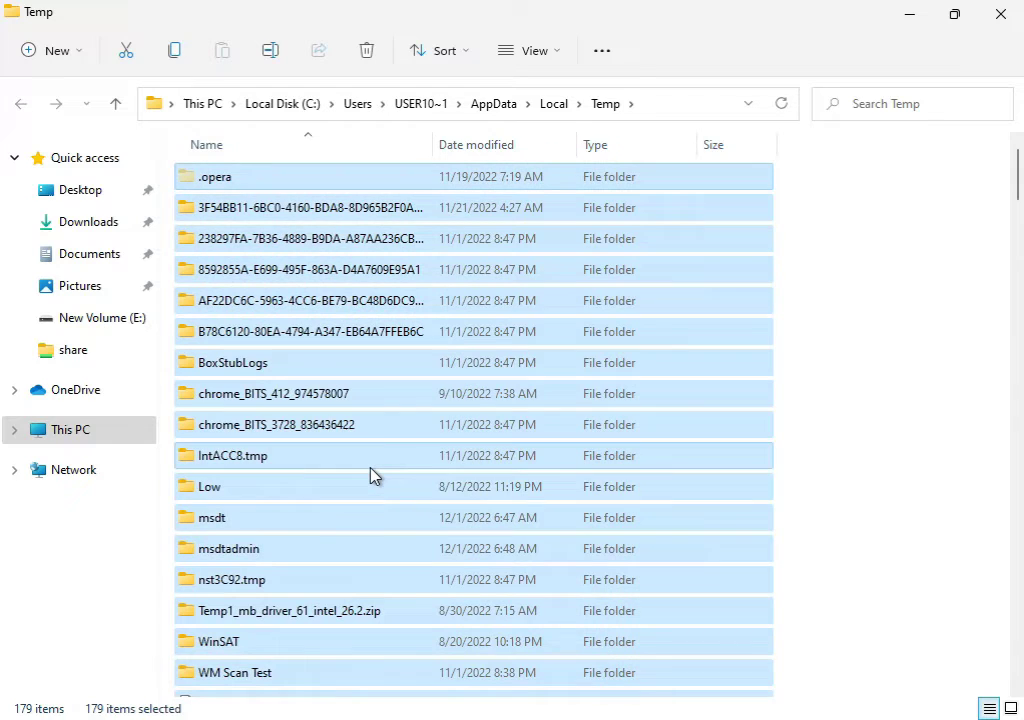
key(shift+Delete)
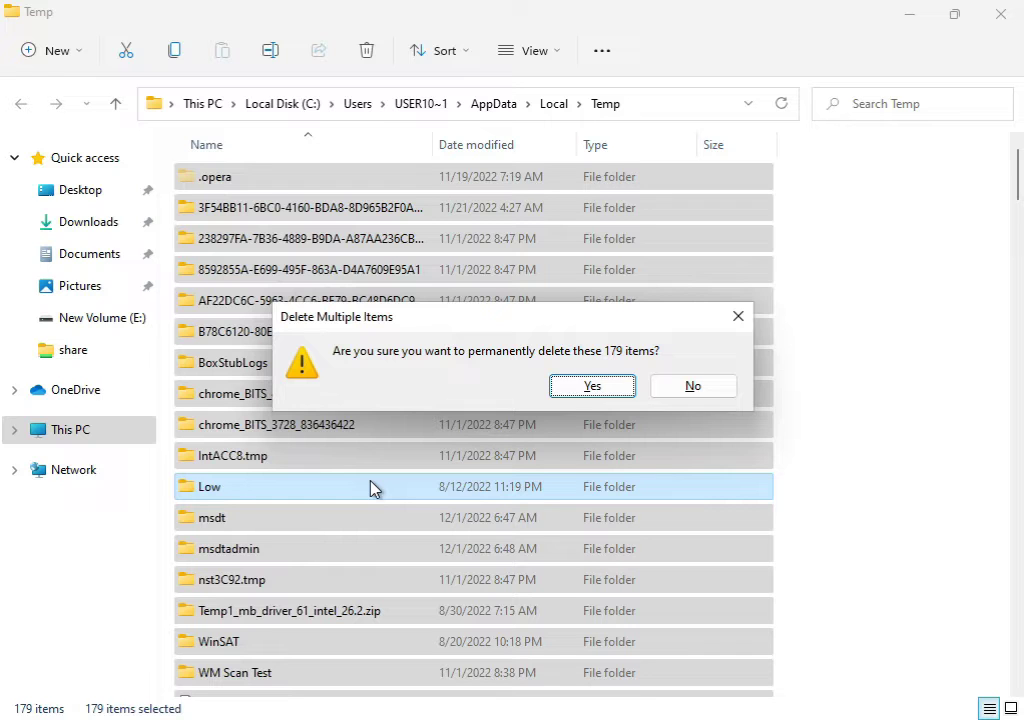
click(570, 386)
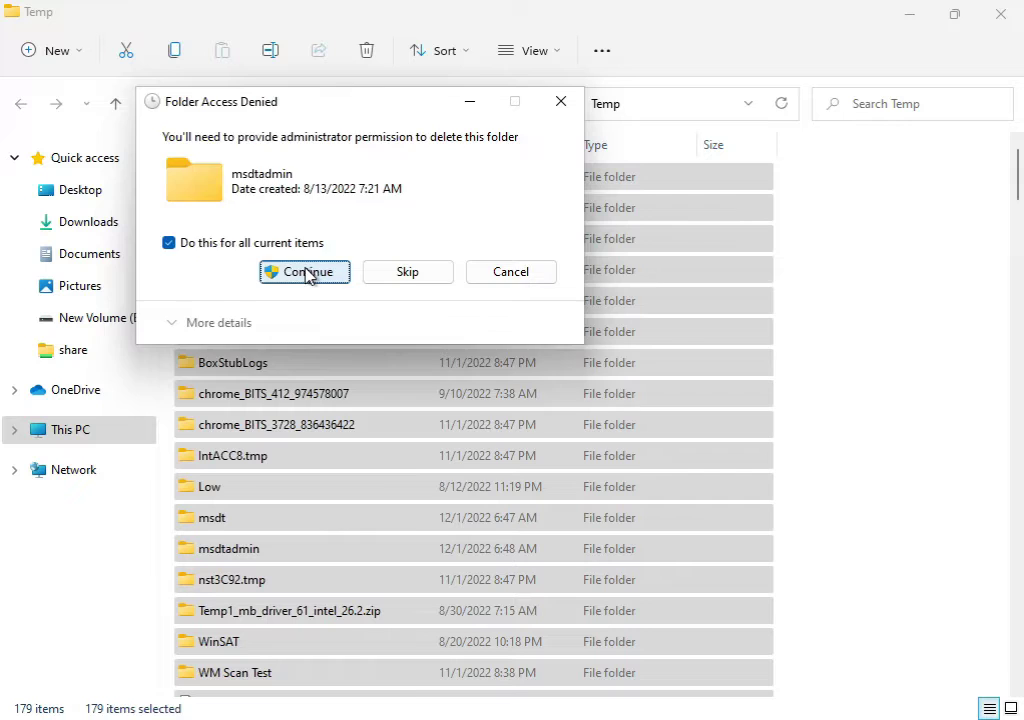
click(306, 272)
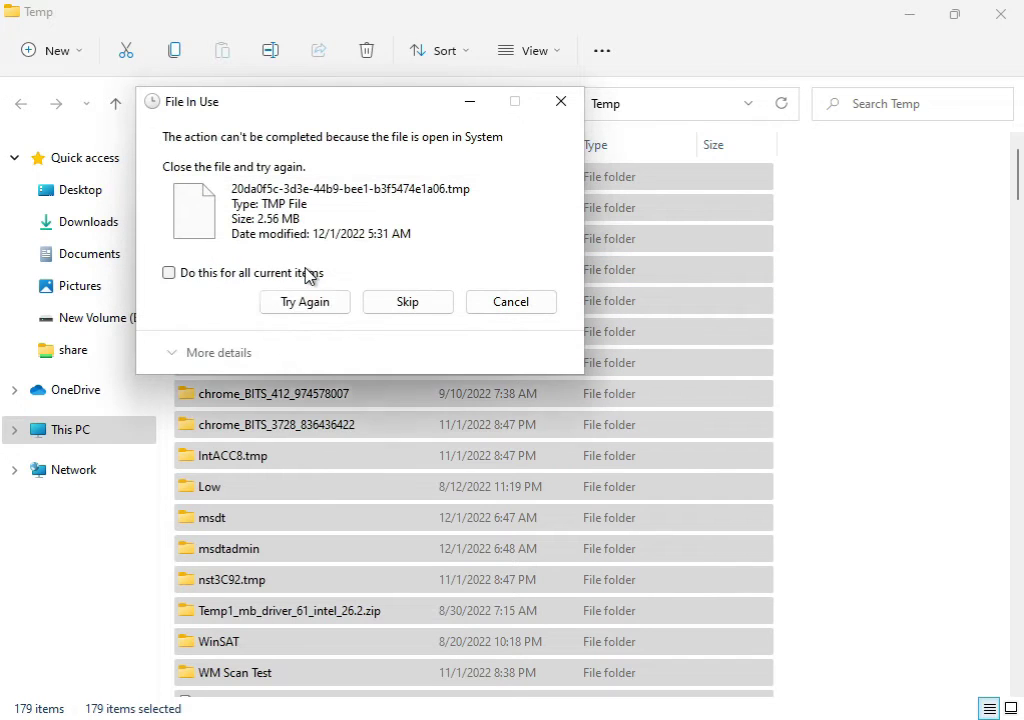
click(254, 276)
click(289, 305)
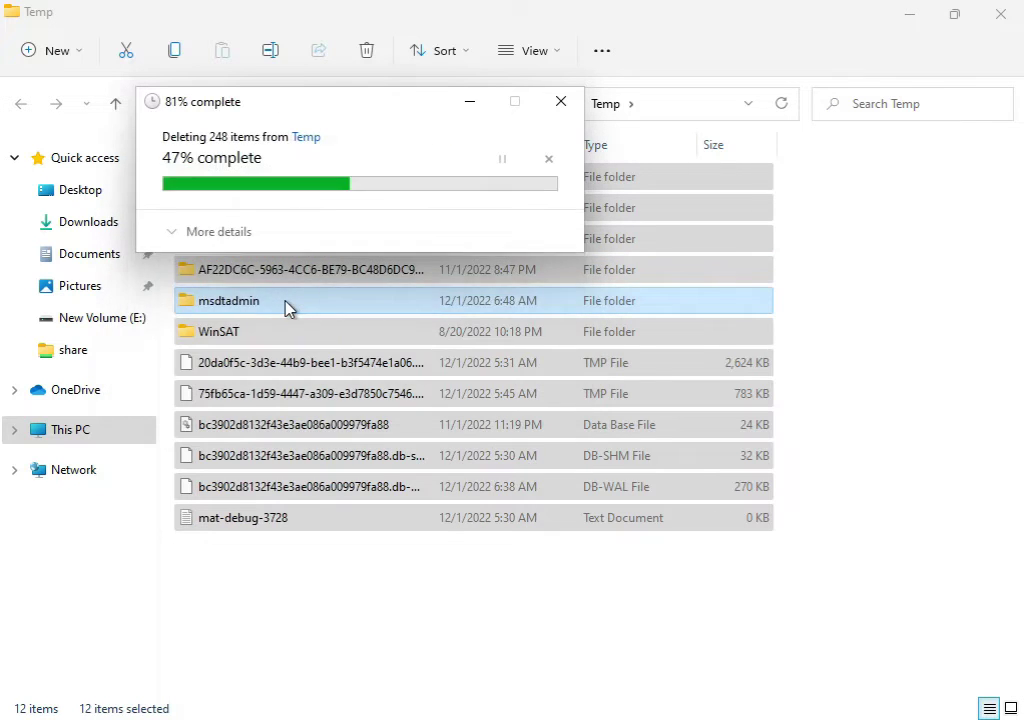
click(250, 279)
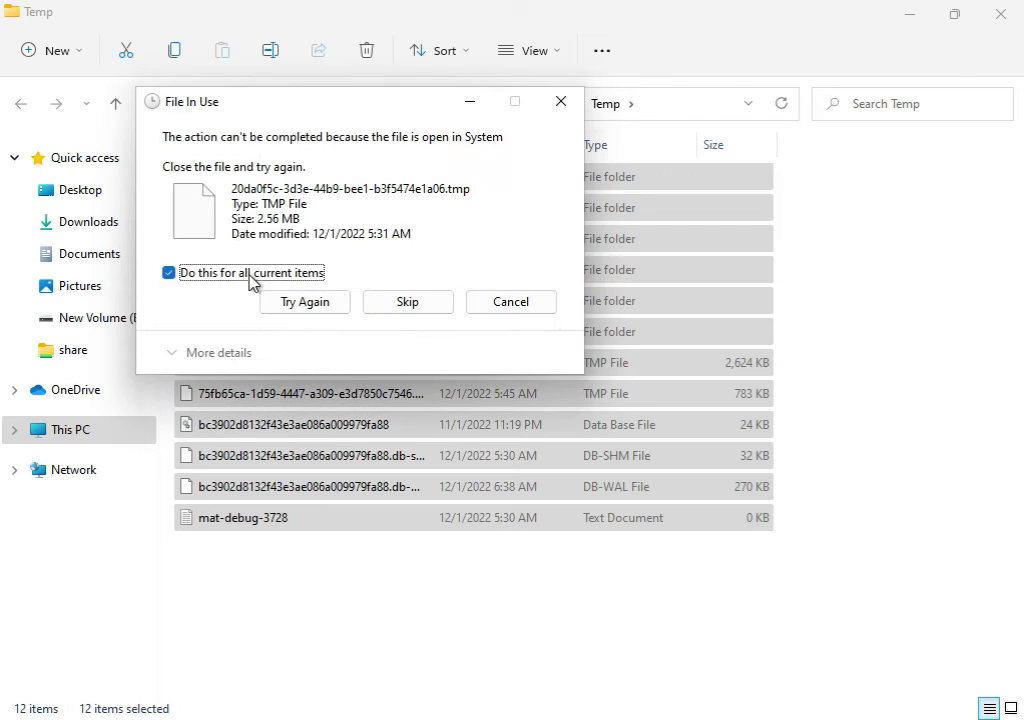
click(383, 305)
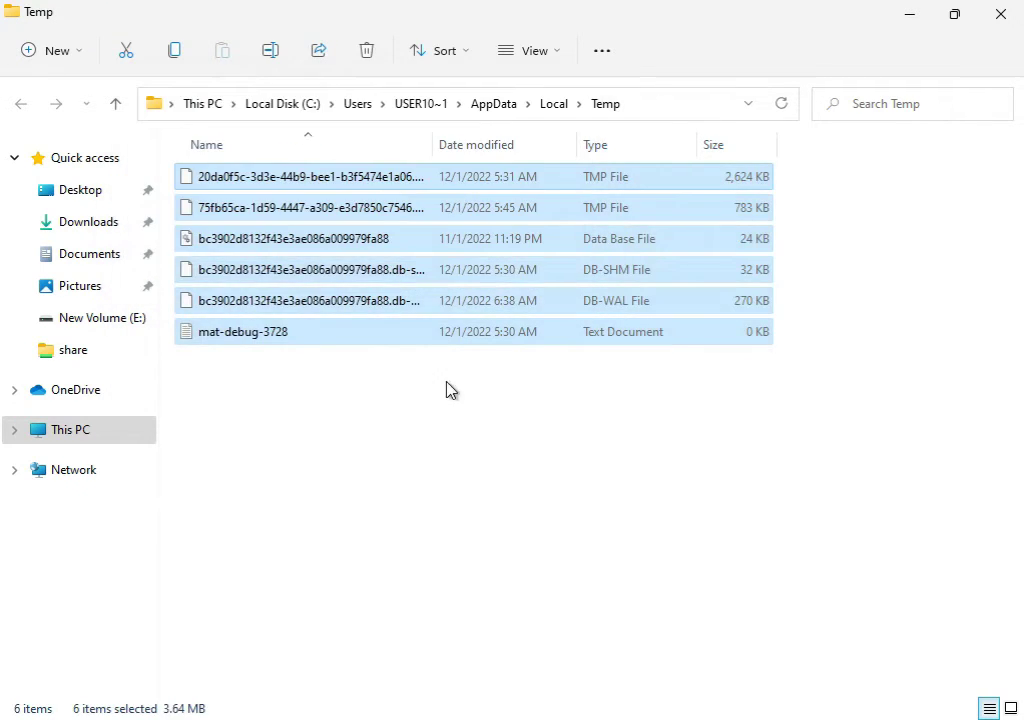
Open the Properties of Local Disk (C:) from This PC.
click(1000, 16)
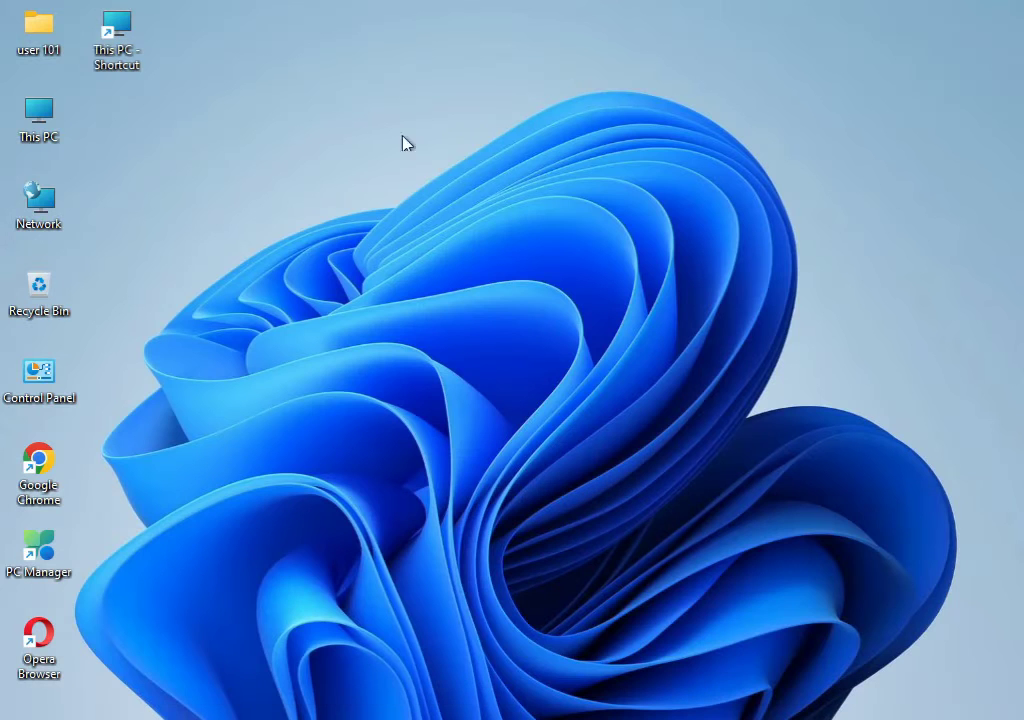
double_click(52, 118)
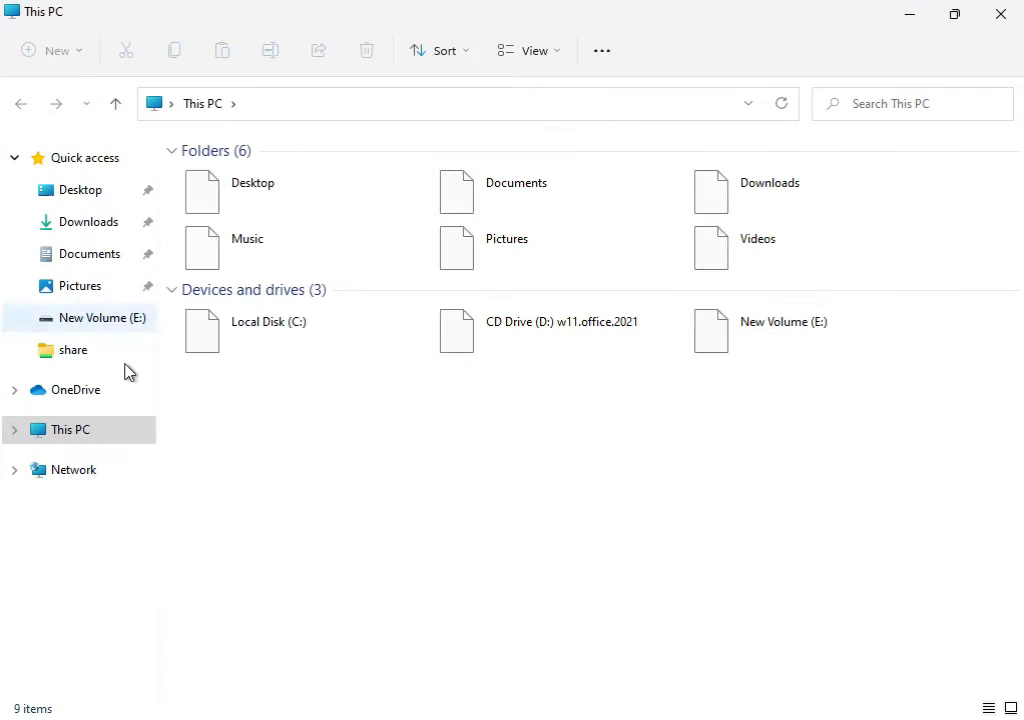
click(272, 336)
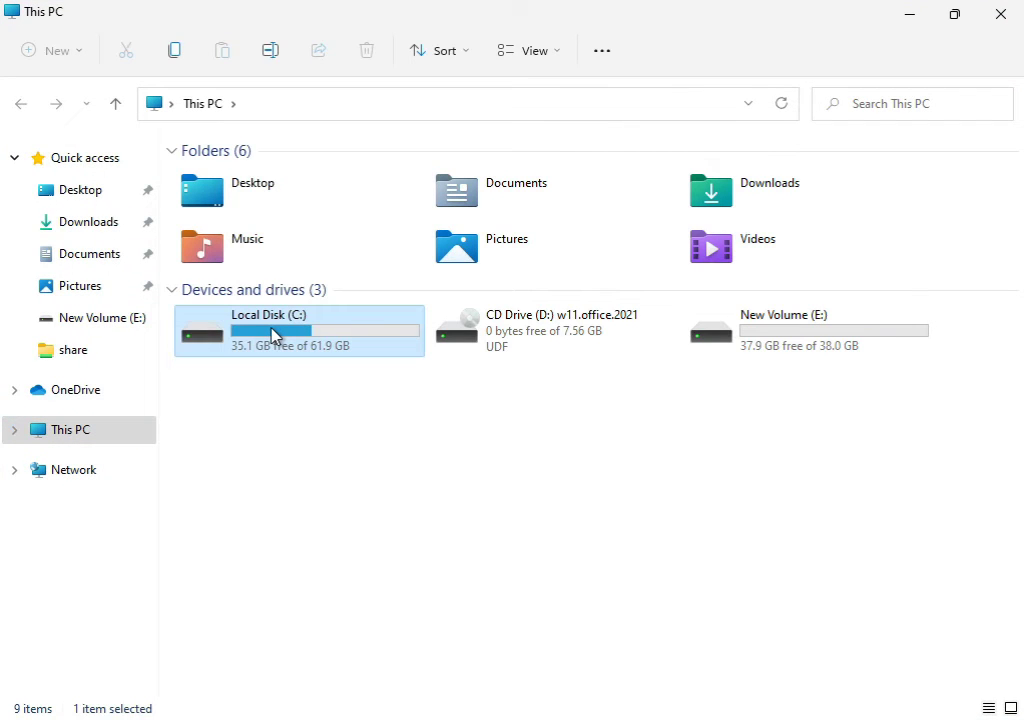
right_click(272, 336)
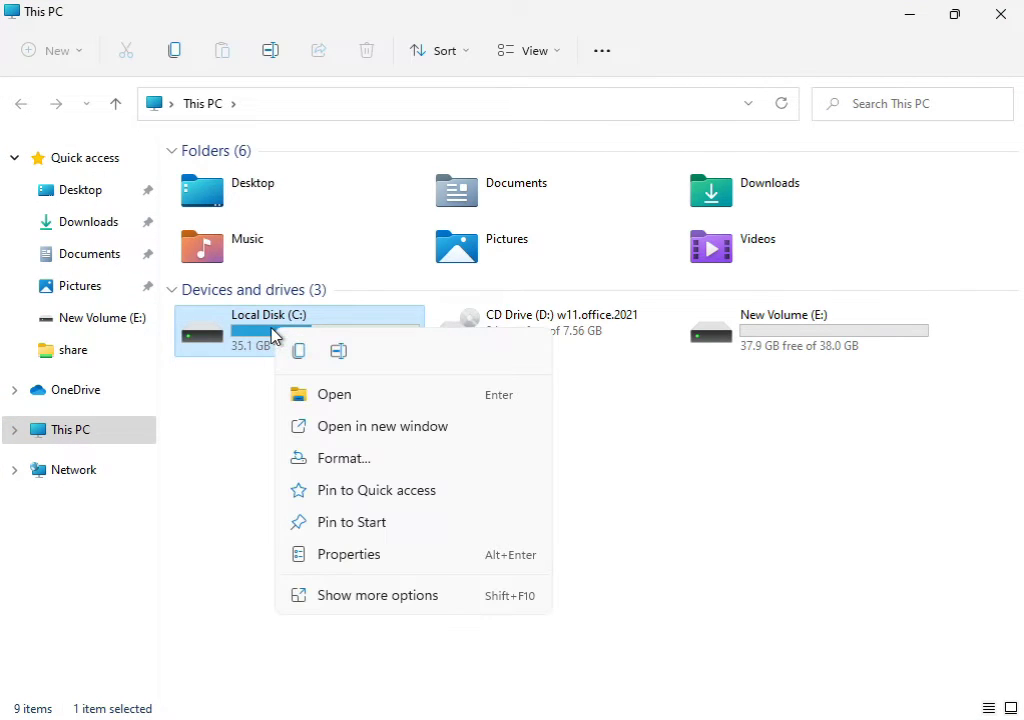
click(350, 597)
click(396, 574)
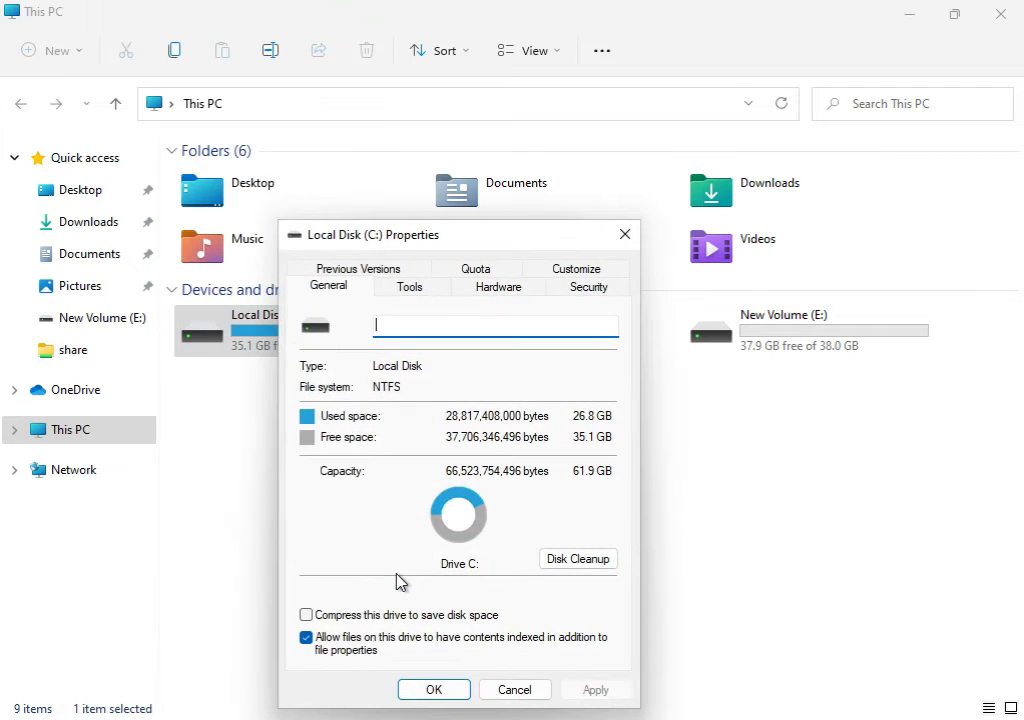
Start Disk Cleanup for C: and include Windows error report files.
click(579, 563)
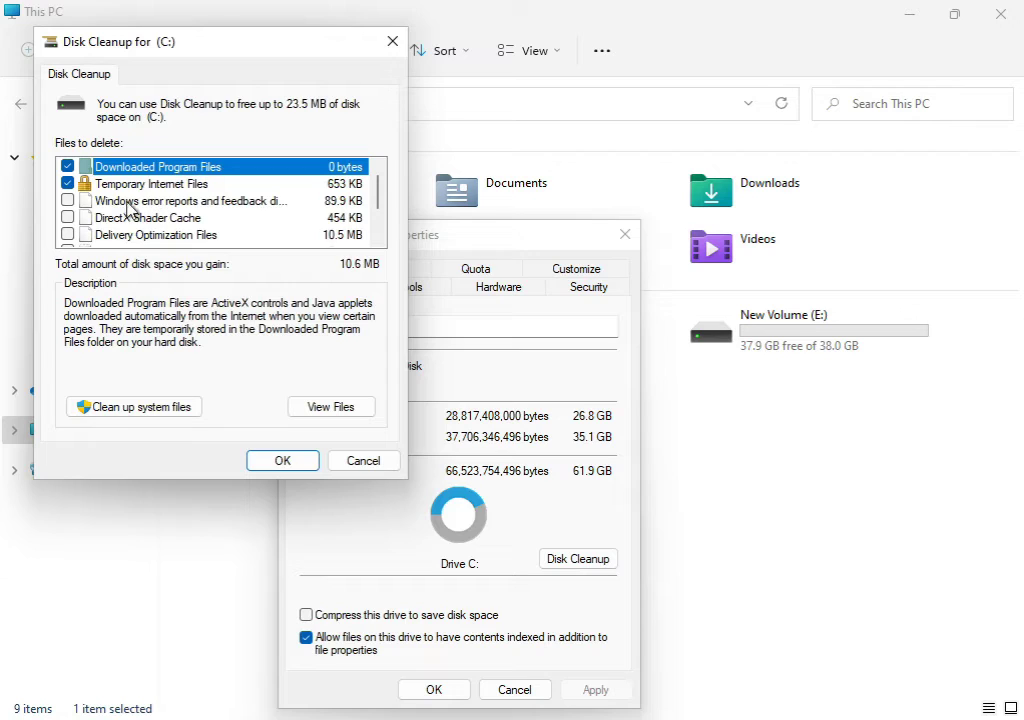
click(67, 200)
Rescan C: with system files in Disk Cleanup and permanently delete the checked files.
click(117, 409)
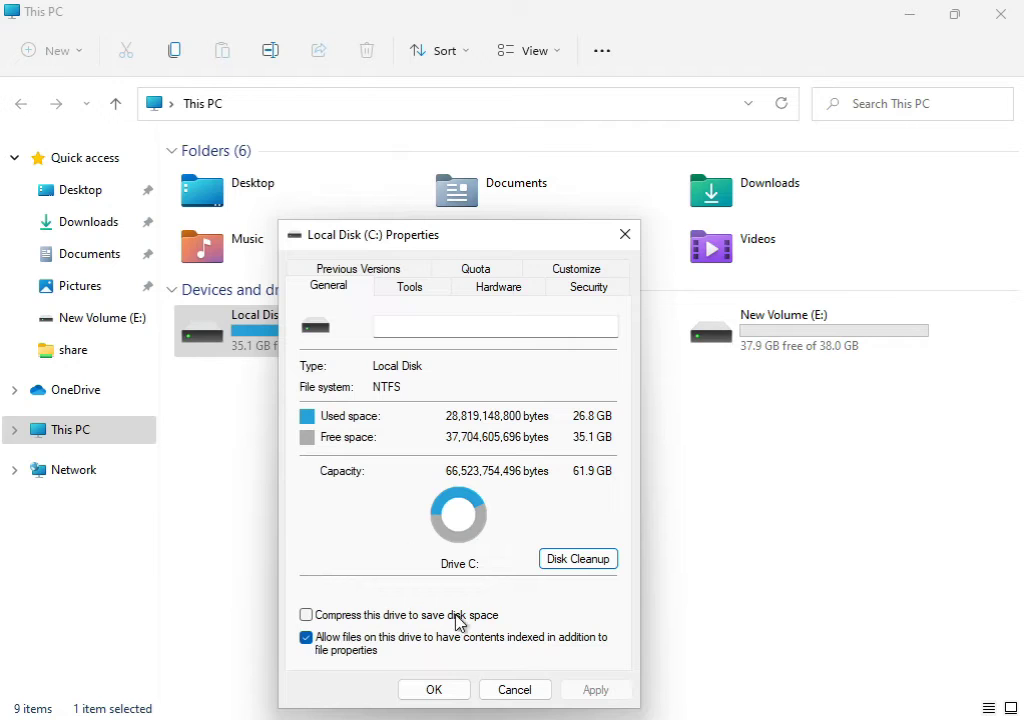
click(433, 690)
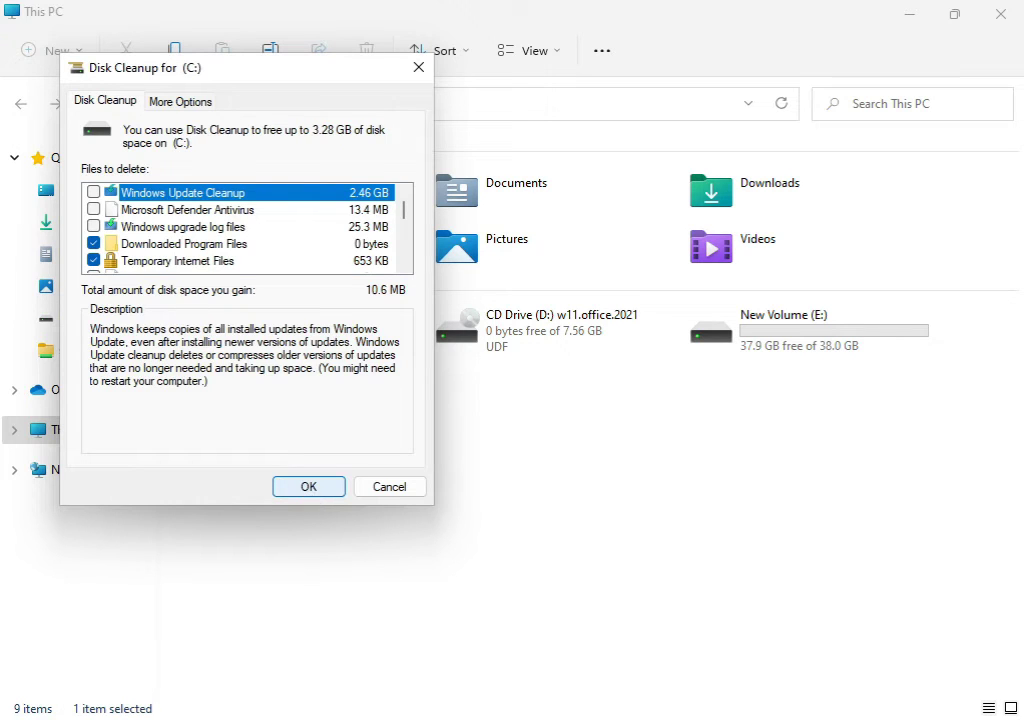
click(279, 490)
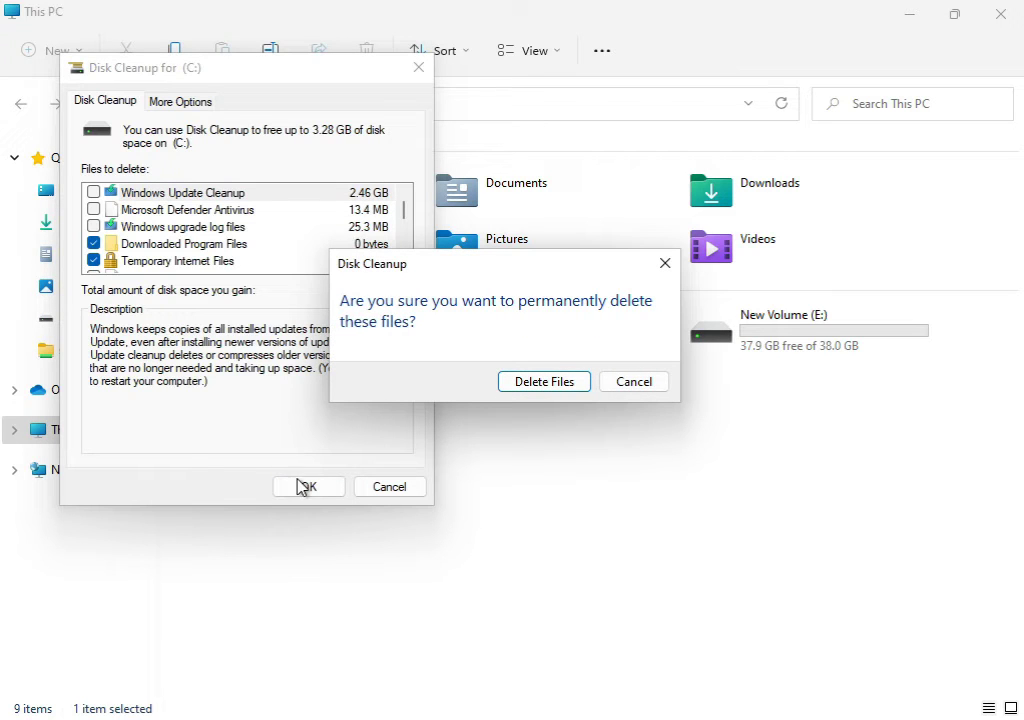
click(573, 385)
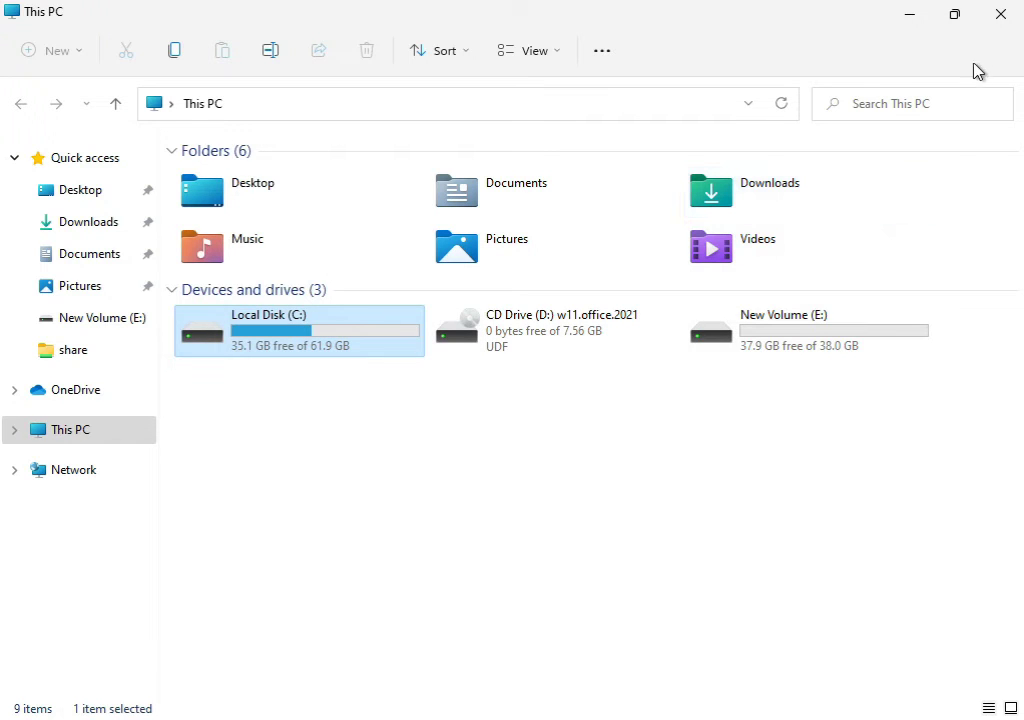
Close This PC and launch Command Prompt as administrator from a cmd search.
click(998, 15)
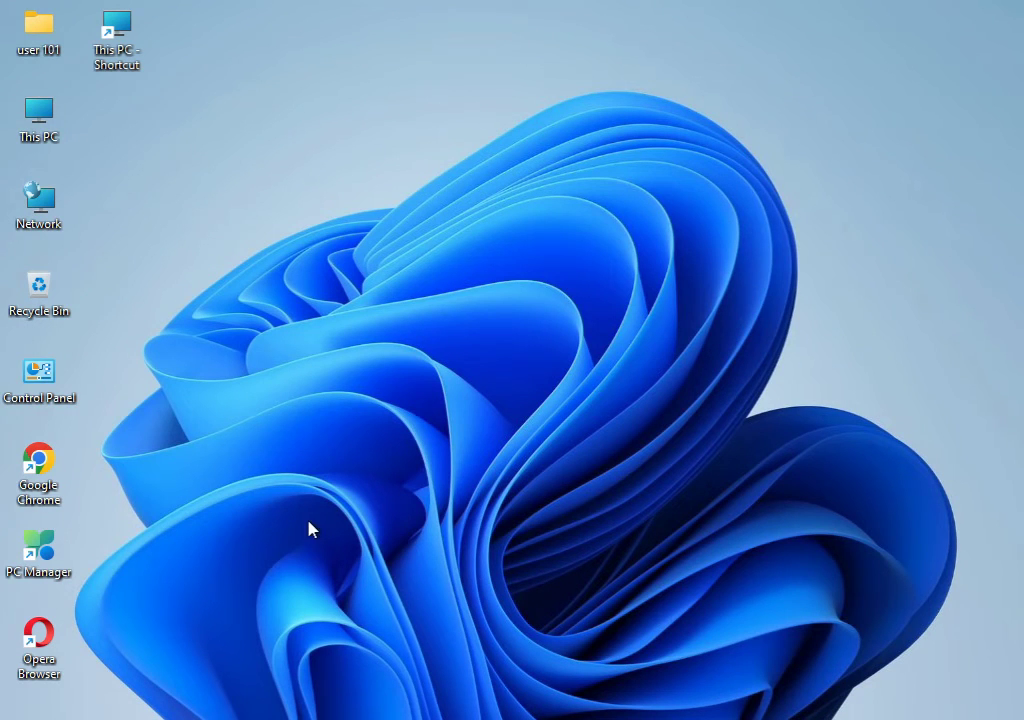
key(super)
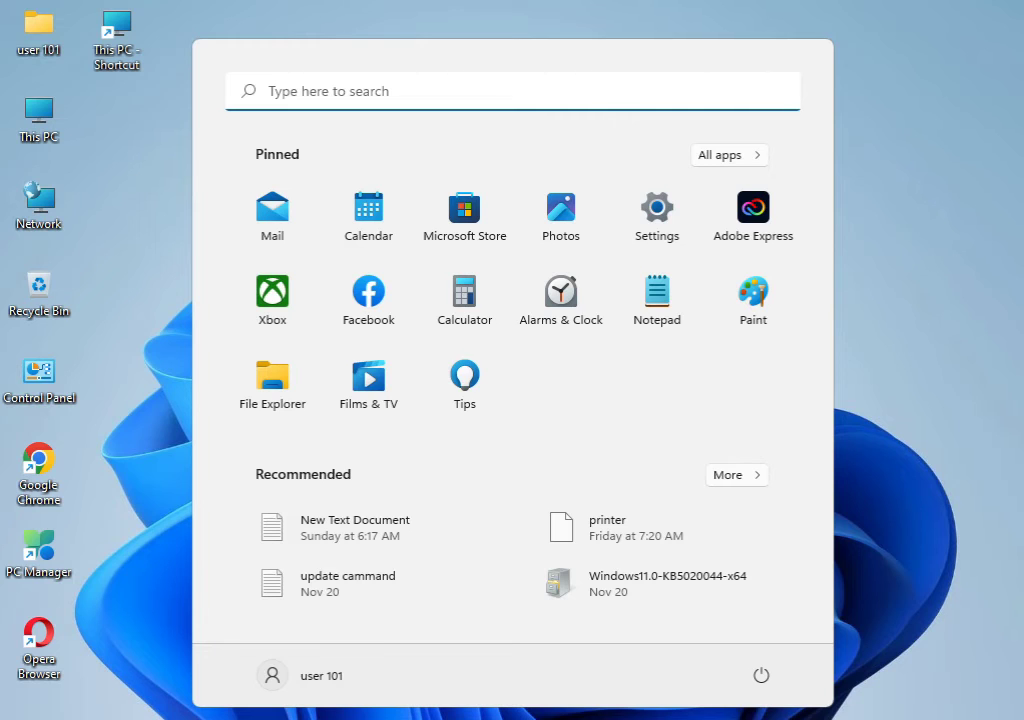
text(cmd)
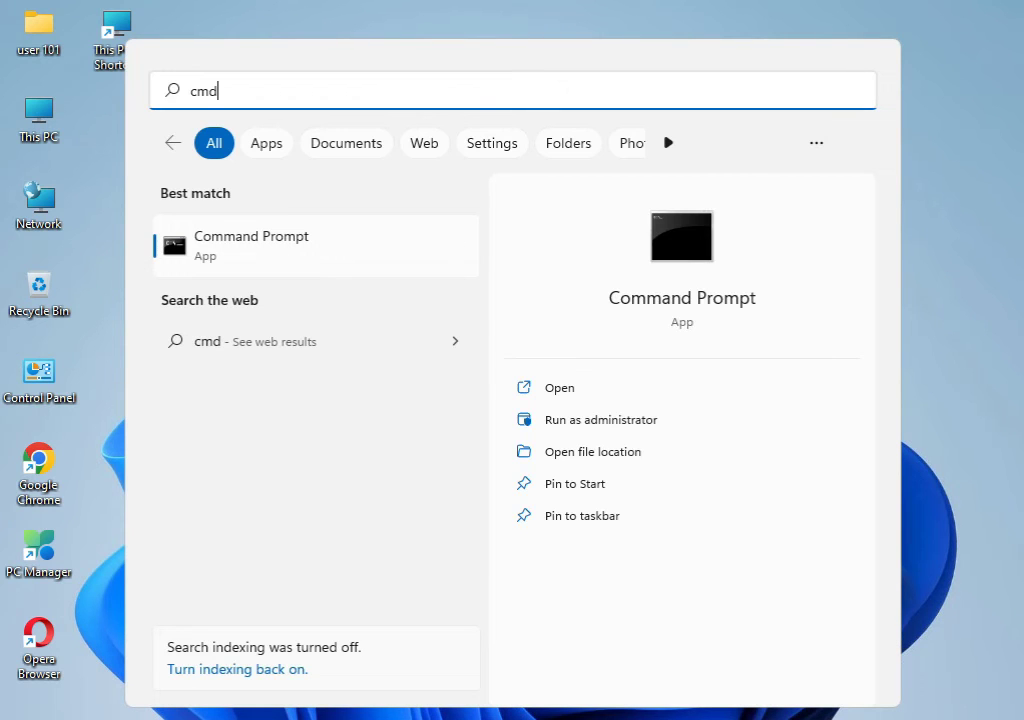
click(300, 257)
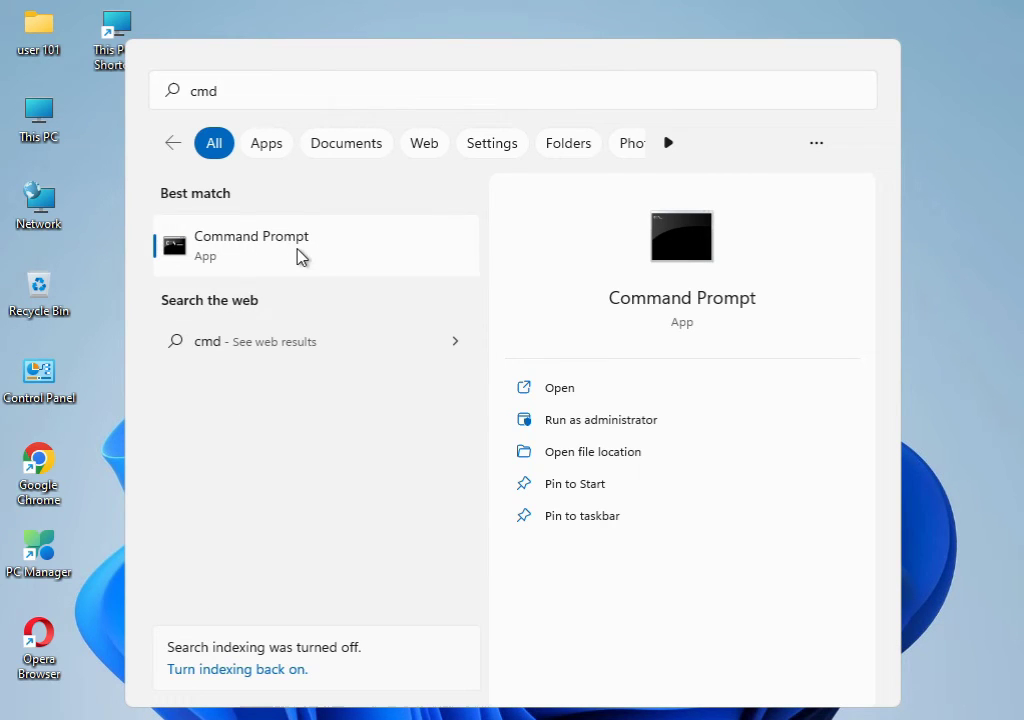
right_click(300, 257)
click(343, 288)
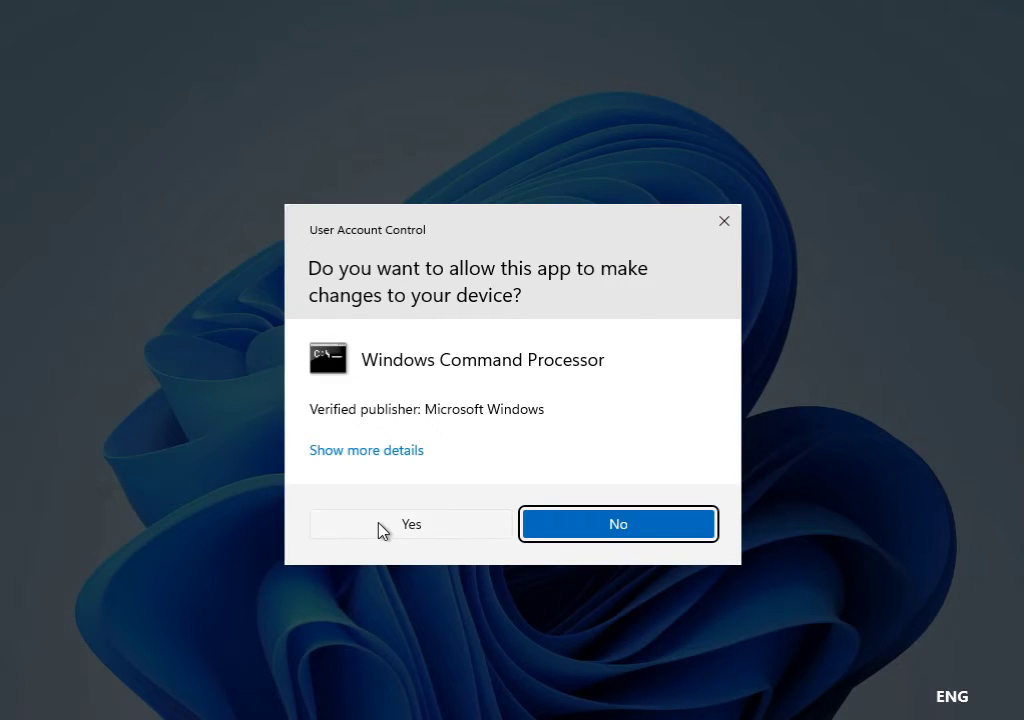
click(380, 530)
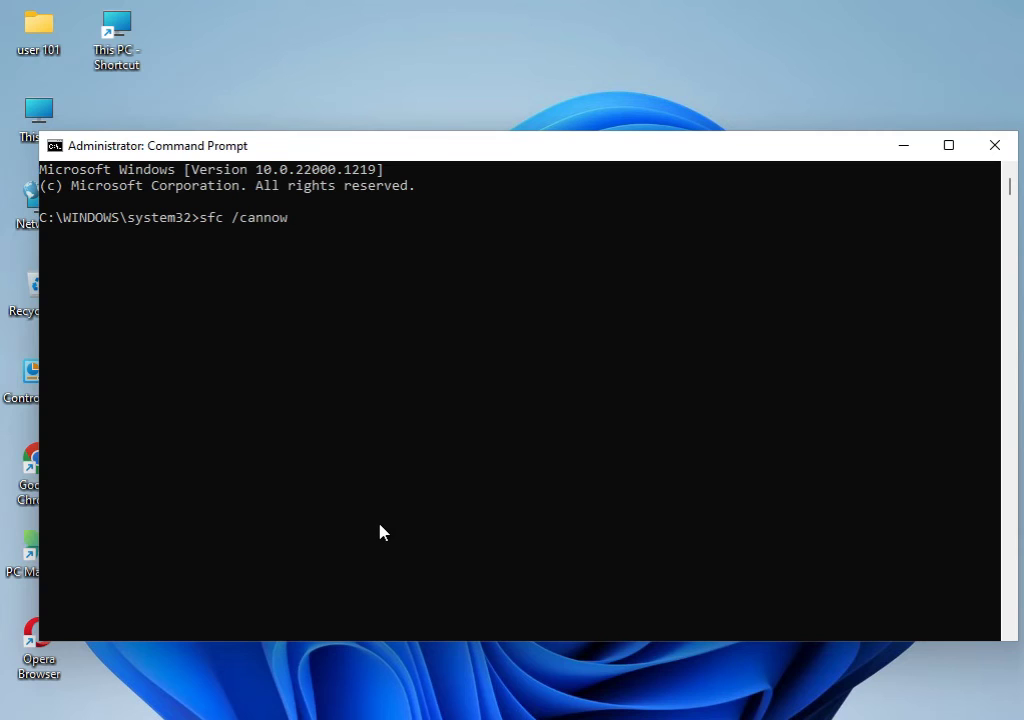
Fix the typo to 'sfc /scannow' and run the system file scan.
key(BackSpace)
key(BackSpace)
key(BackSpace)
key(BackSpace)
key(BackSpace)
key(BackSpace)
text(scannow)
key(Return)
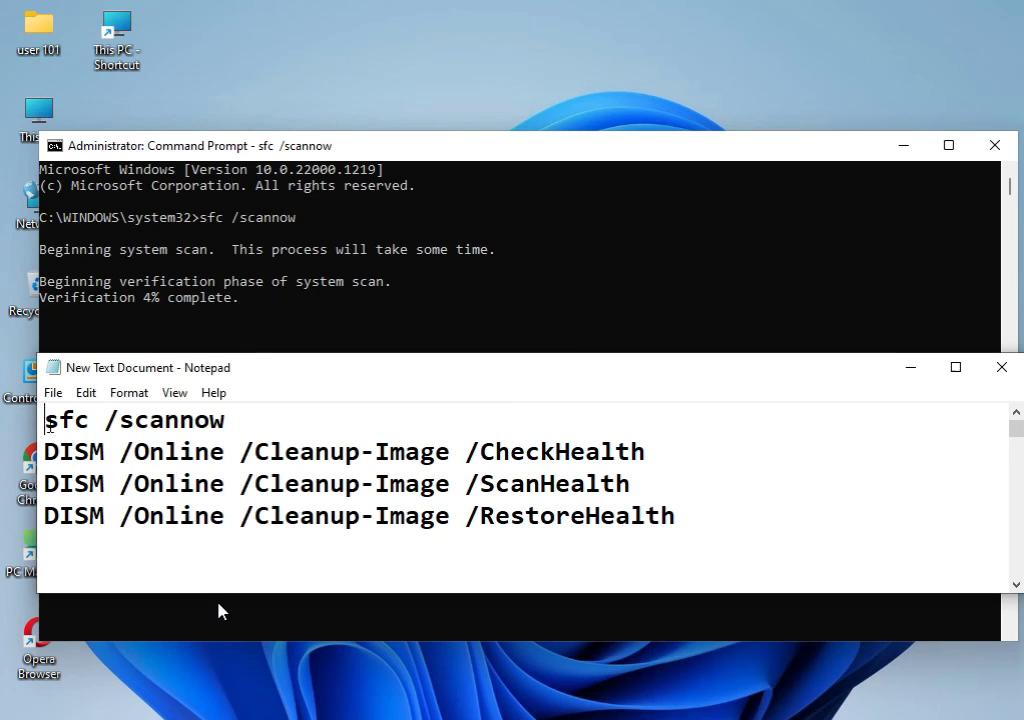
drag(47, 422, 230, 421)
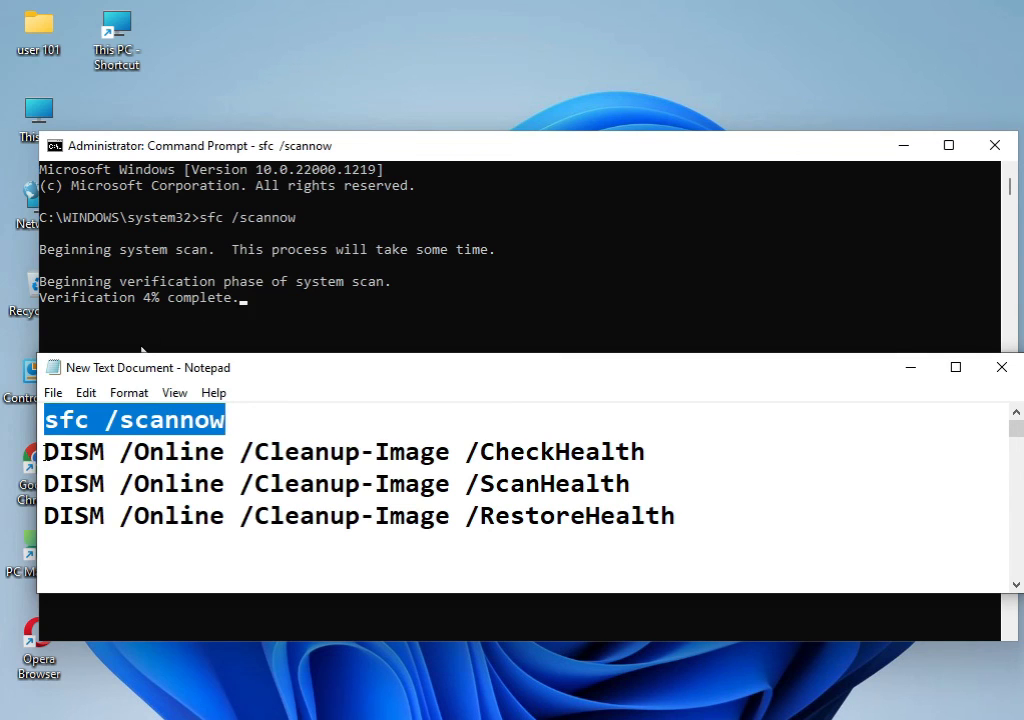
drag(44, 452, 650, 452)
drag(44, 484, 632, 484)
drag(44, 516, 690, 501)
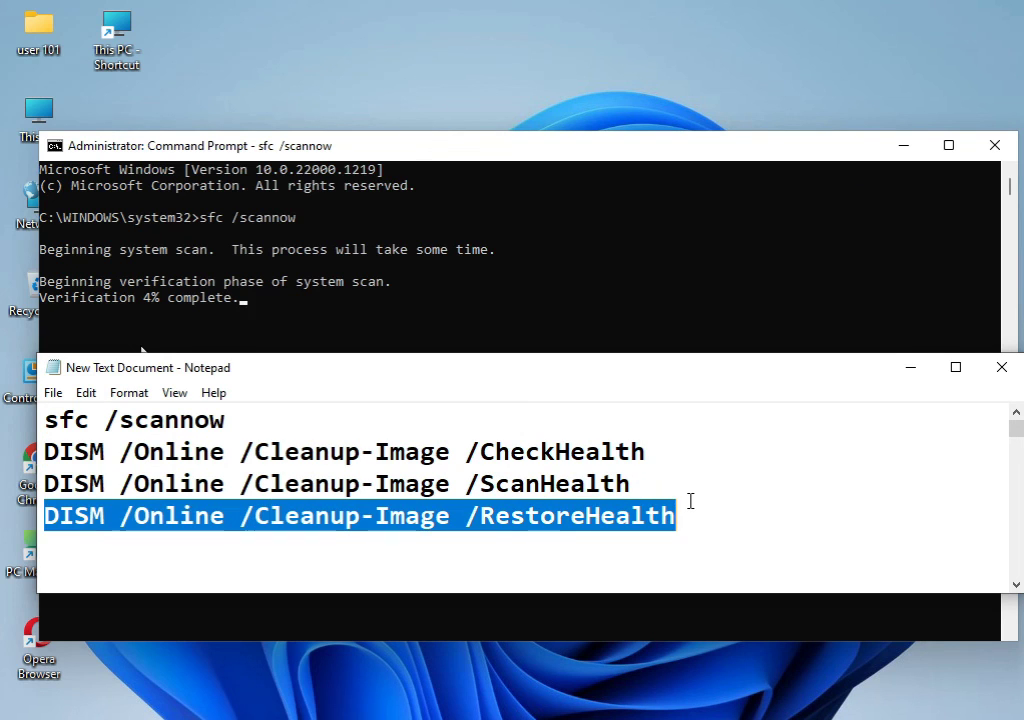